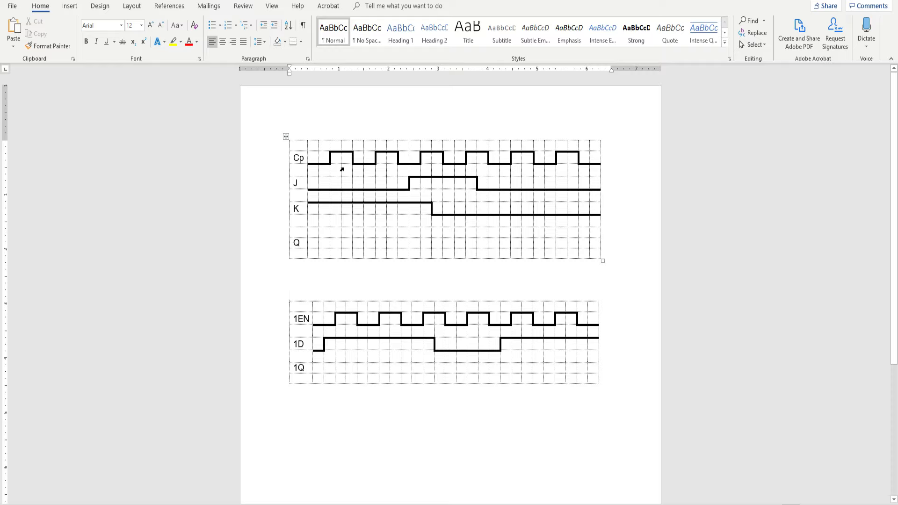
Choose the solid black 1 ½ pt theme border style for drawing in the upper timing-diagram table
click(296, 143)
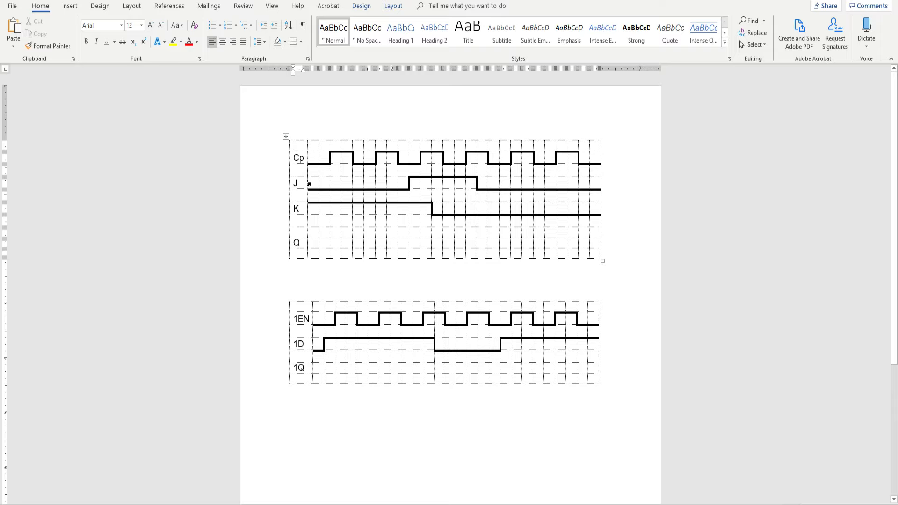
click(309, 184)
click(305, 147)
click(367, 8)
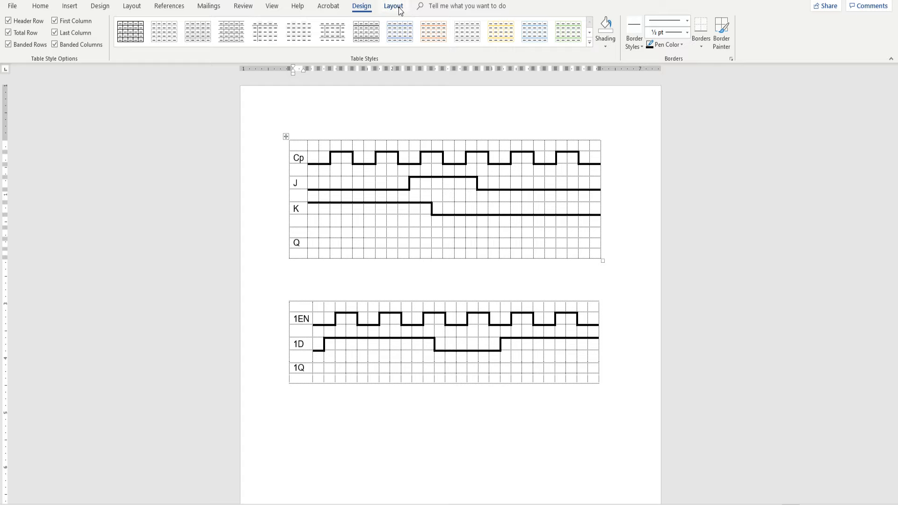
click(400, 9)
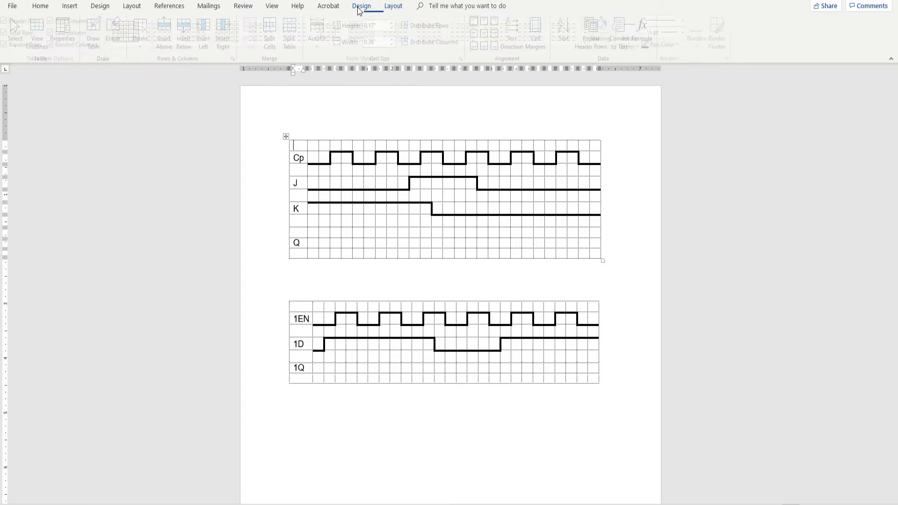
click(360, 7)
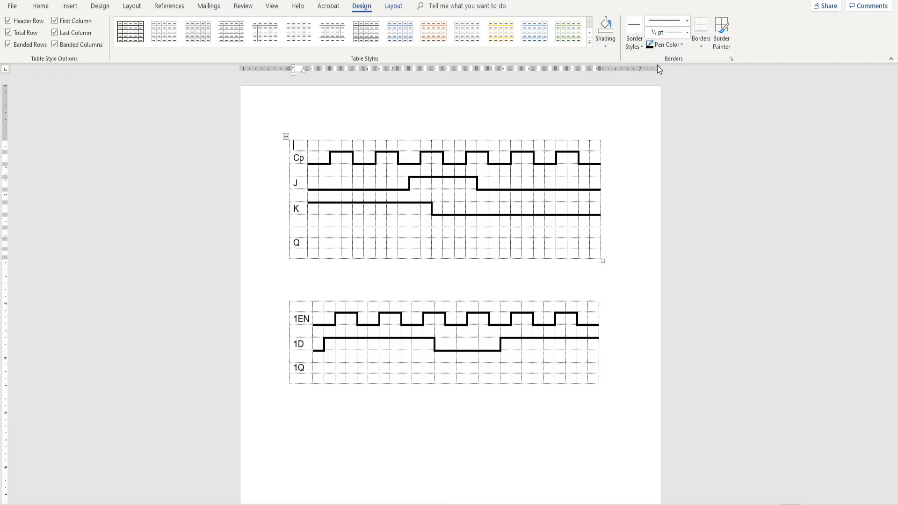
click(637, 44)
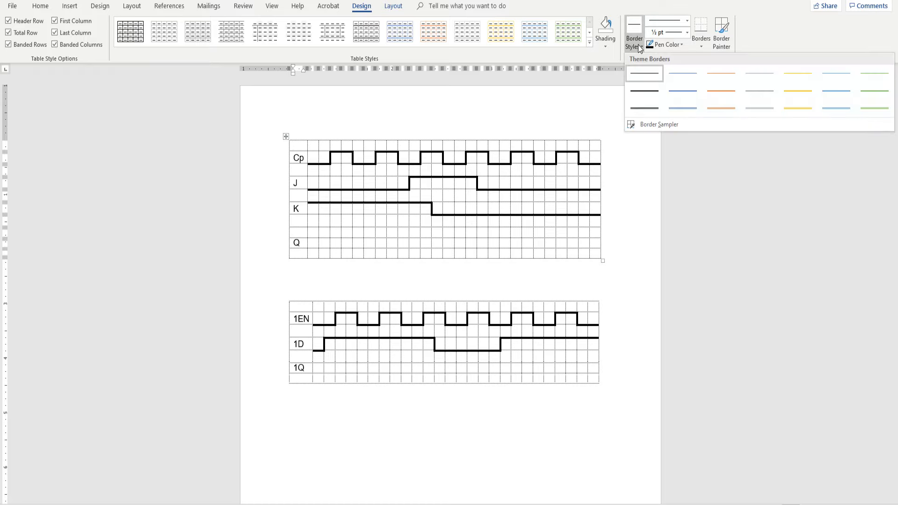
click(643, 90)
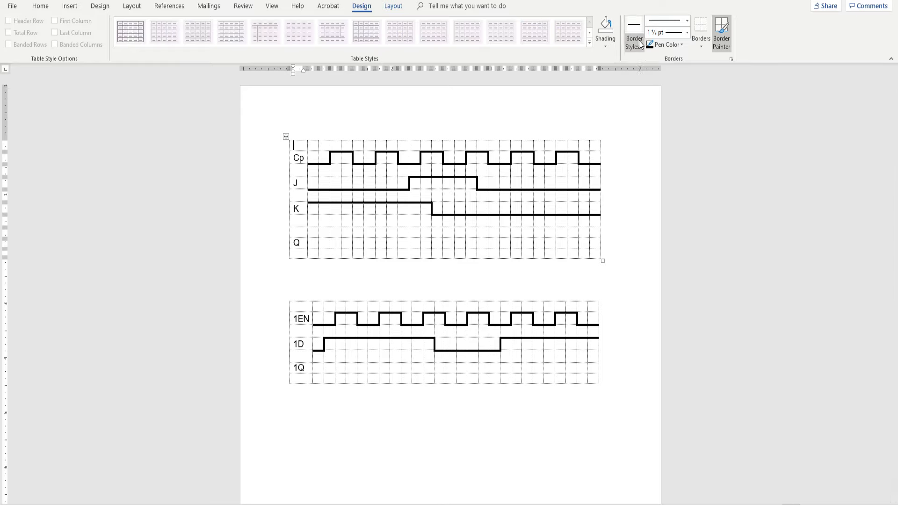
Set the border weight to 2 ¼ pt and paint the top border of the first grid cell beside Q
click(686, 35)
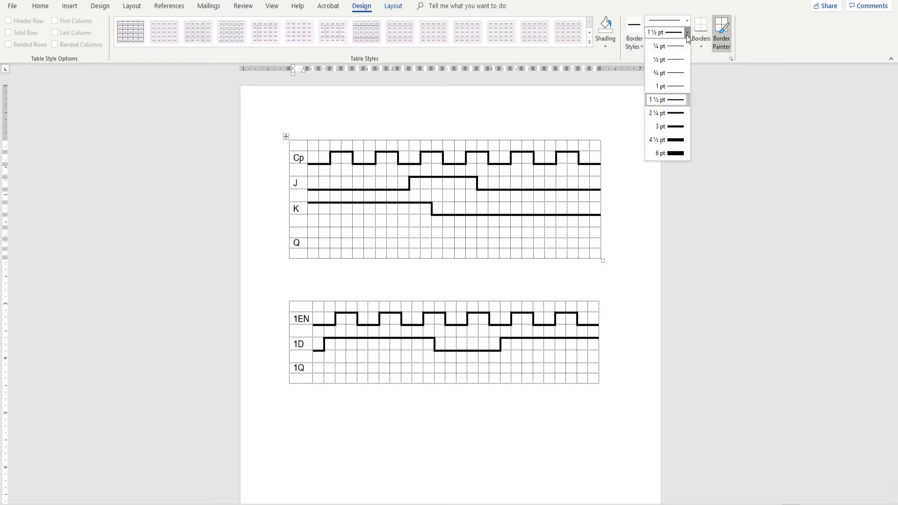
click(685, 105)
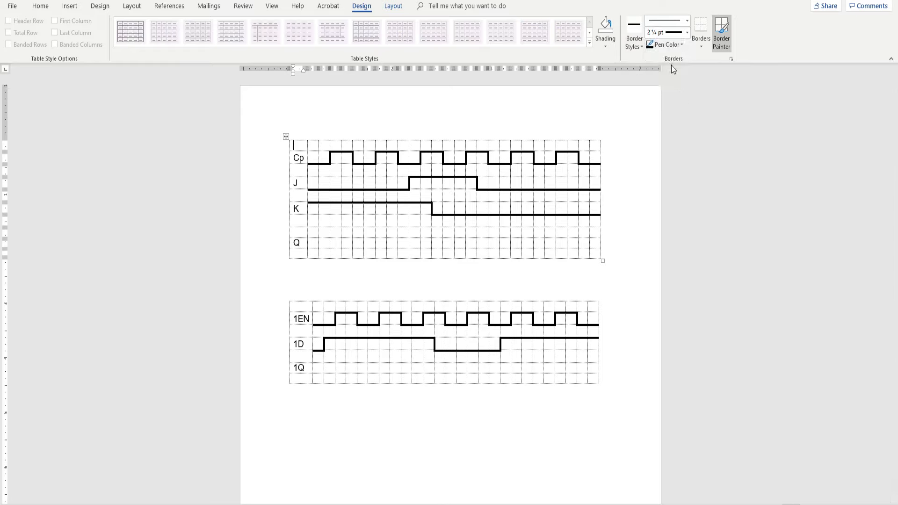
click(680, 45)
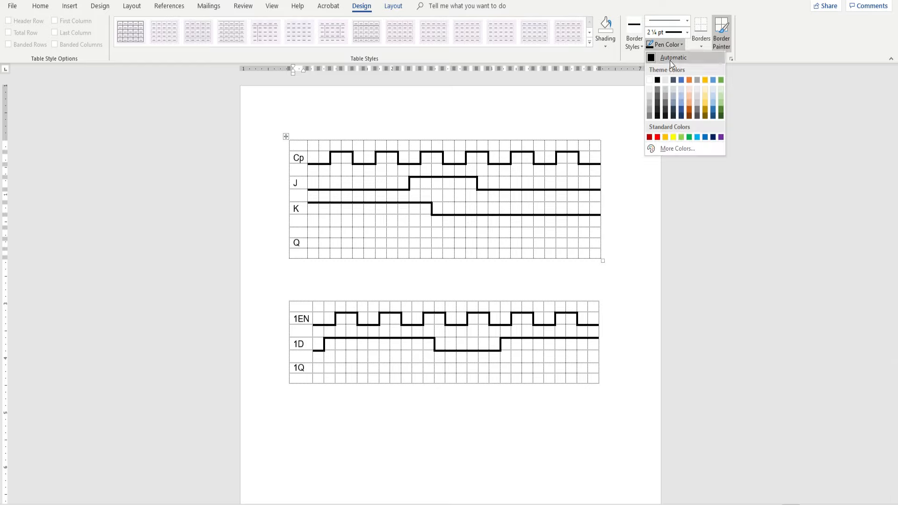
click(759, 72)
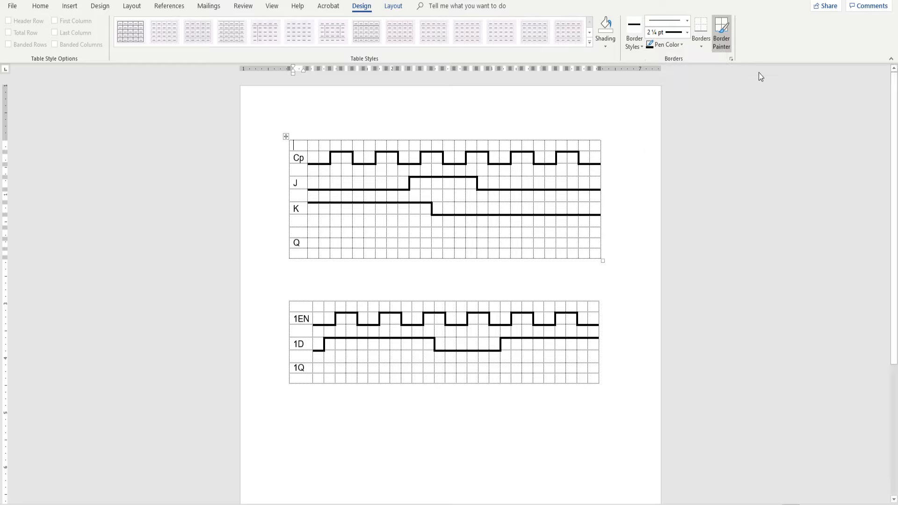
click(724, 31)
drag(311, 236, 315, 237)
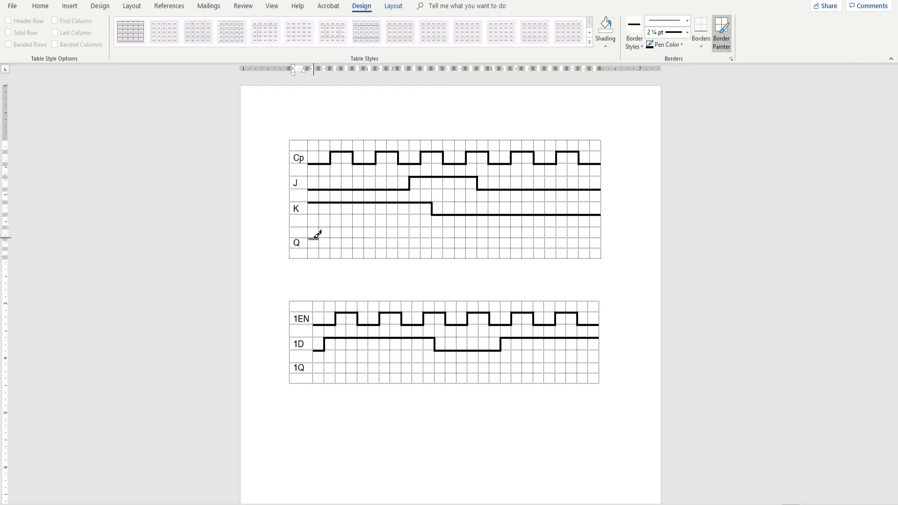
drag(317, 234, 318, 235)
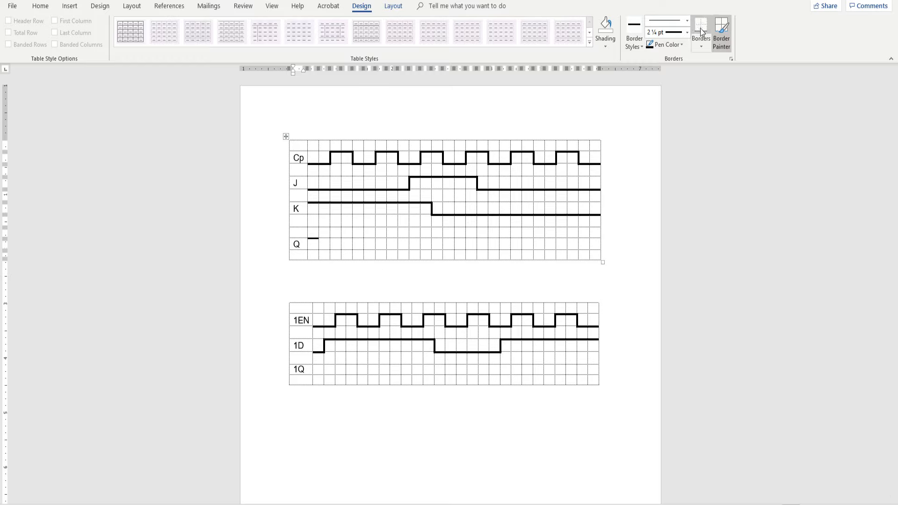
With a 3 pt Border Painter line, draw Q high for the first three columns, then low for one column
click(687, 33)
click(672, 124)
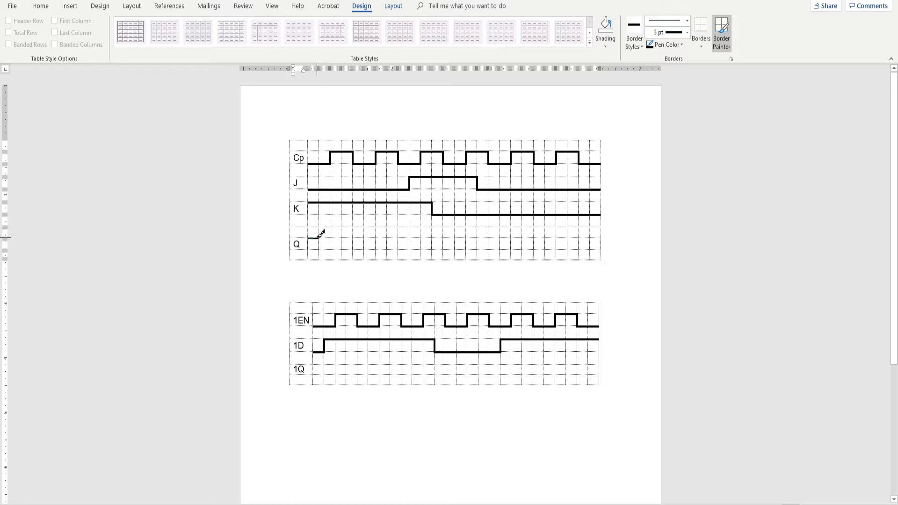
click(319, 238)
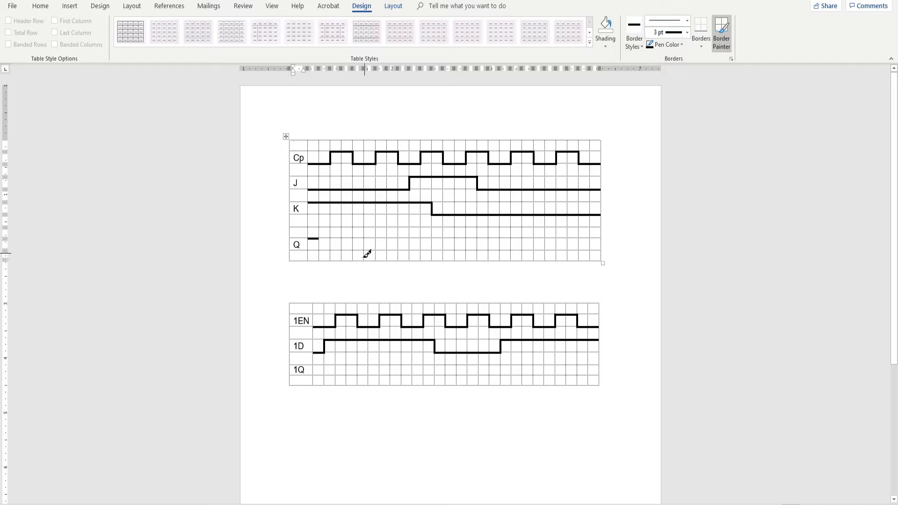
mouse_move(322, 236)
mouse_down()
mouse_move(339, 236)
mouse_move(354, 252)
mouse_up()
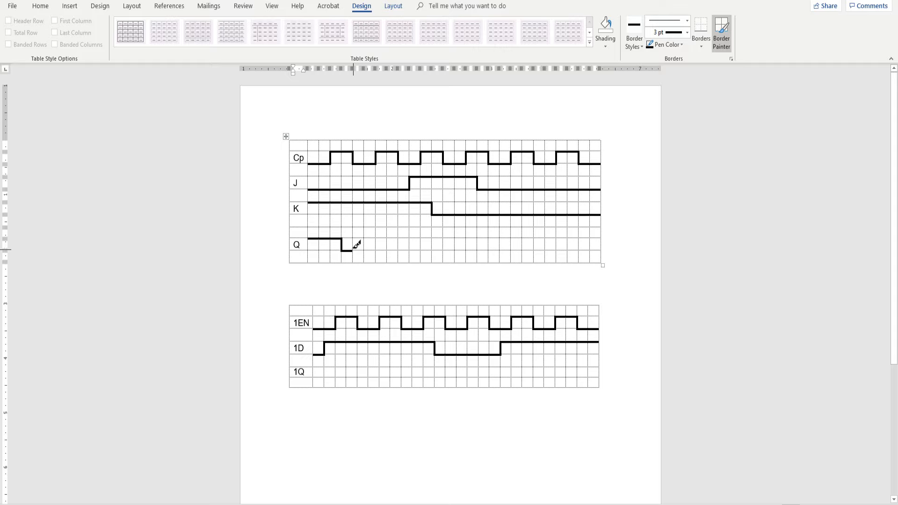
Continue the Q waveform with Border Painter: high four columns, low one, high two, low three, then high two
click(353, 244)
drag(356, 239, 395, 236)
click(399, 241)
mouse_move(399, 250)
mouse_down()
mouse_move(409, 239)
mouse_move(431, 238)
mouse_up()
mouse_move(433, 238)
mouse_down()
mouse_move(464, 245)
mouse_move(463, 280)
mouse_move(469, 236)
mouse_move(463, 244)
mouse_move(477, 243)
mouse_up()
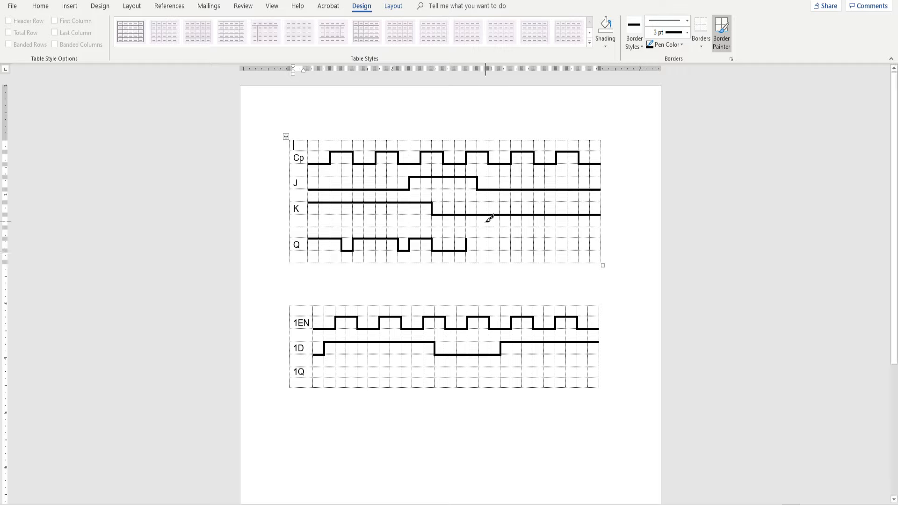
drag(474, 239, 487, 233)
Outline the first two 1Q columns with both high and low 3 pt lines, closed by a vertical edge
drag(317, 367, 336, 368)
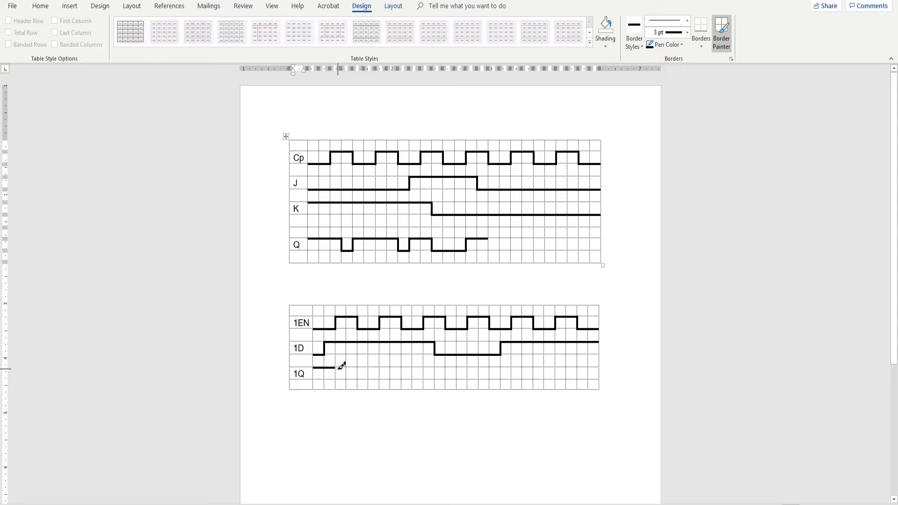
drag(336, 368, 331, 377)
drag(330, 377, 320, 377)
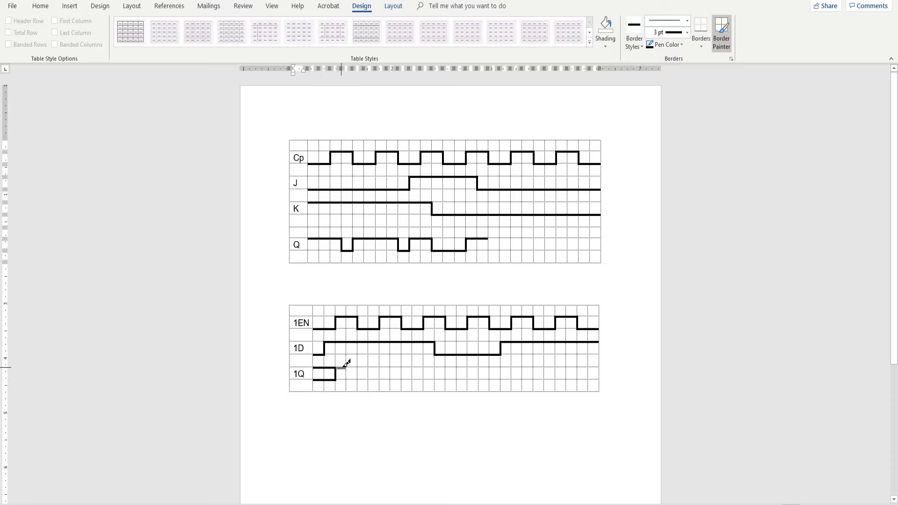
Continue 1Q: high two columns, low two, high four, low six, high three, joined by vertical edges; turn Border Painter off
mouse_move(349, 366)
mouse_down()
mouse_move(367, 380)
mouse_move(395, 361)
mouse_move(470, 380)
mouse_move(522, 363)
mouse_up()
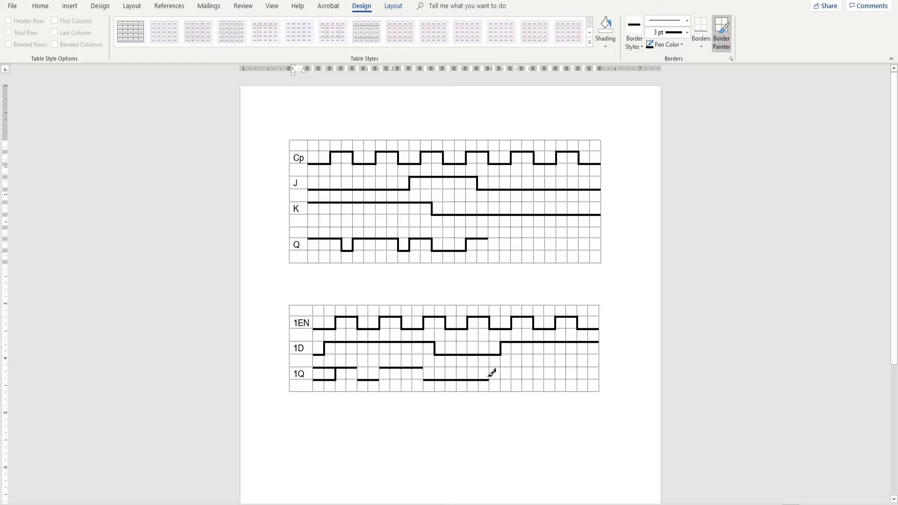
drag(381, 377, 383, 367)
click(489, 374)
click(358, 374)
click(723, 30)
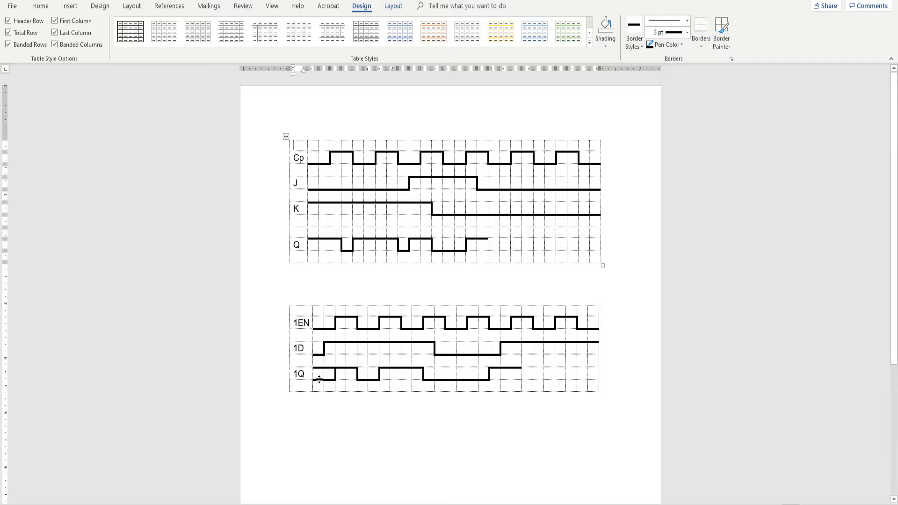
Shade the first two cells of the 1Q waveform, between its high and low lines, gray
drag(315, 376, 324, 379)
click(324, 405)
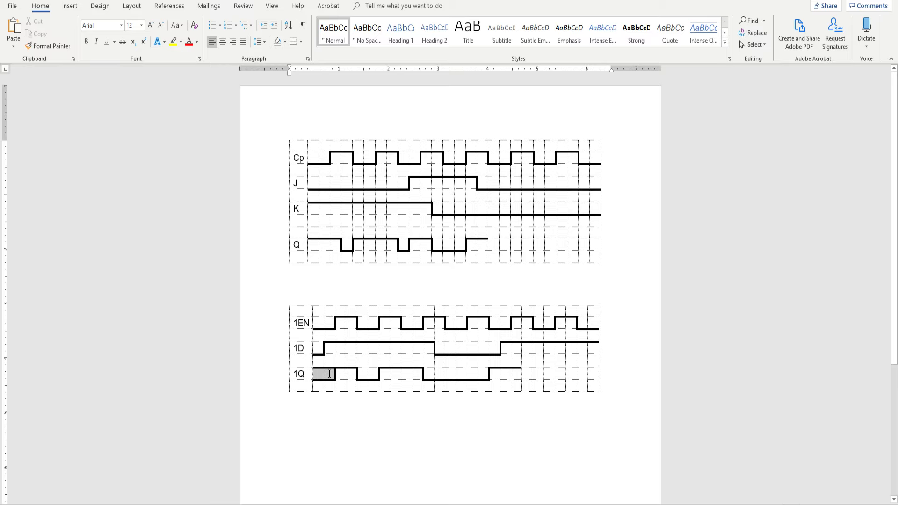
click(361, 5)
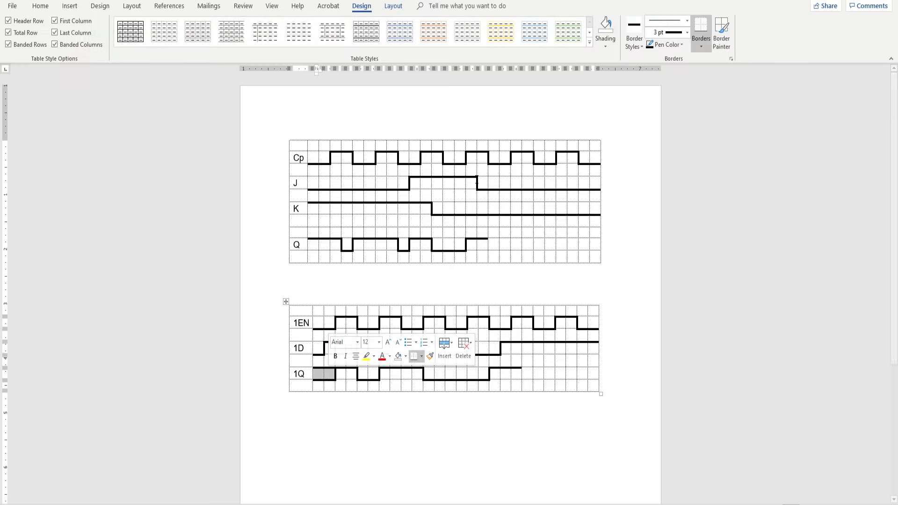
click(605, 46)
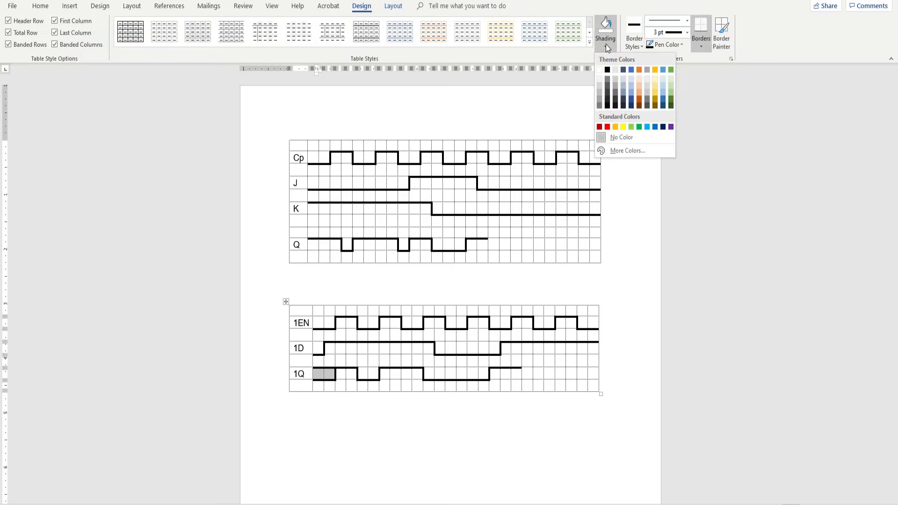
click(599, 102)
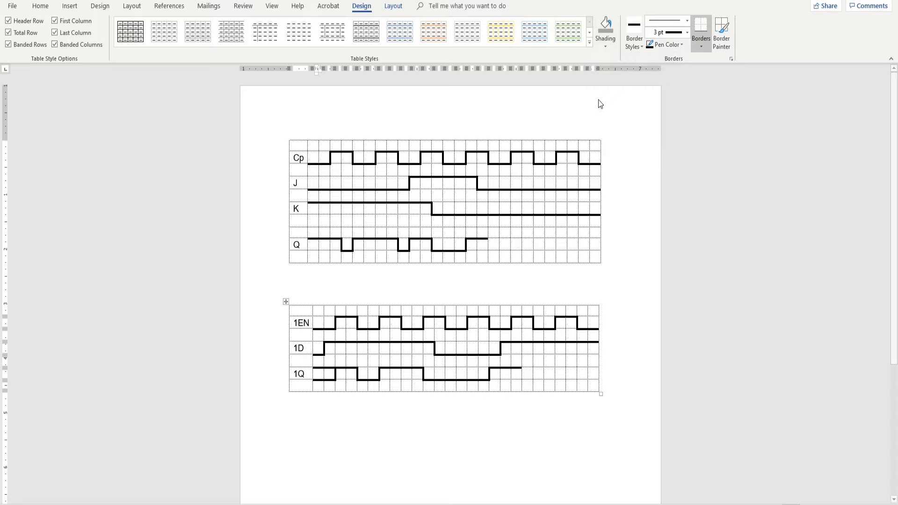
click(314, 401)
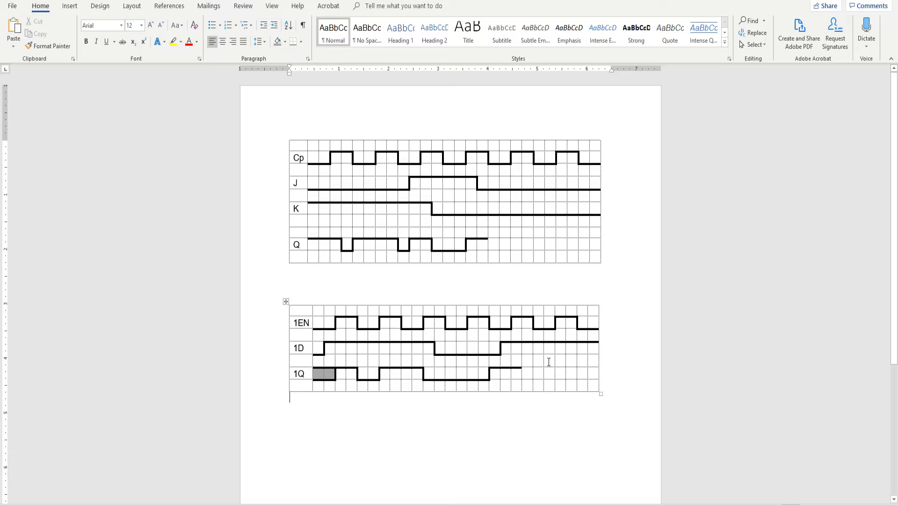
Shade a block three columns wide and two rows high below the final high part of 1D dark gray
drag(549, 361, 571, 371)
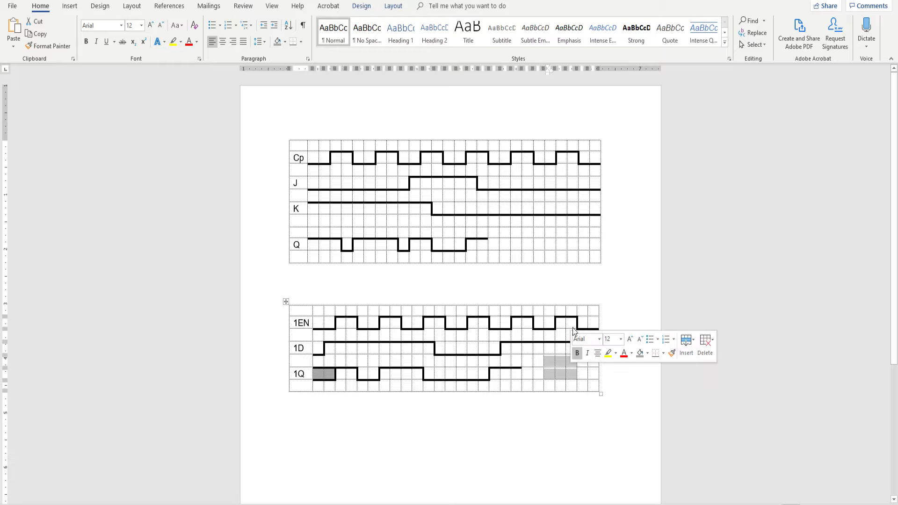
click(373, 8)
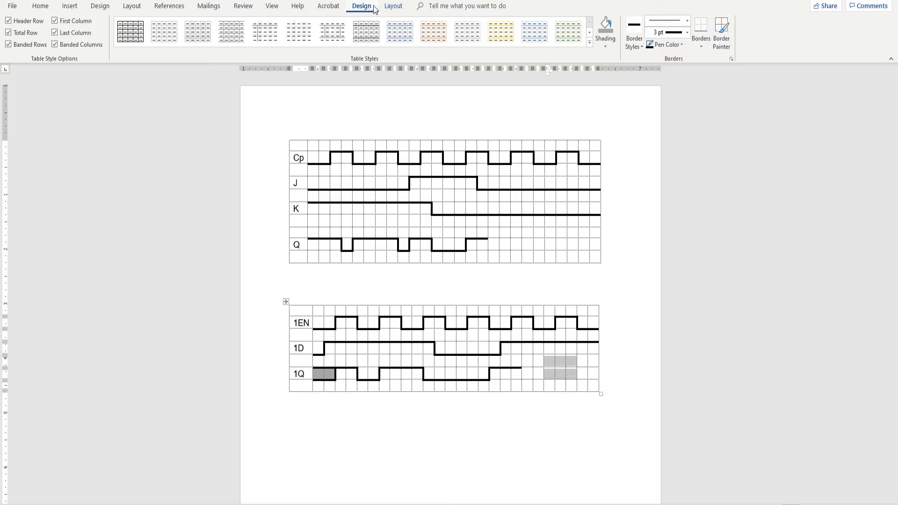
click(608, 45)
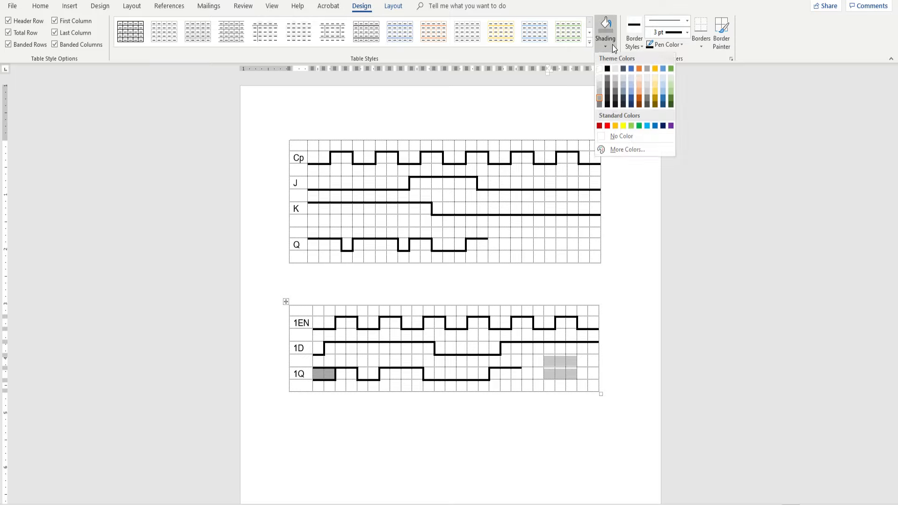
click(599, 105)
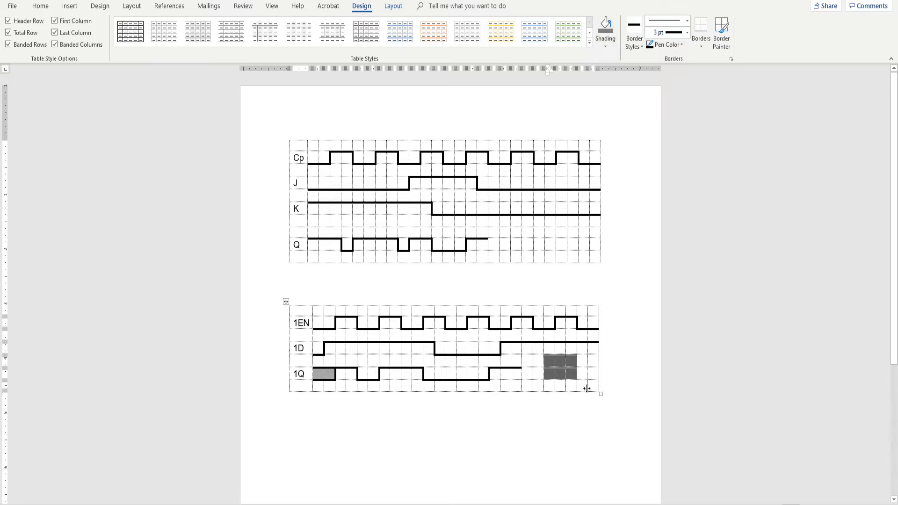
click(526, 428)
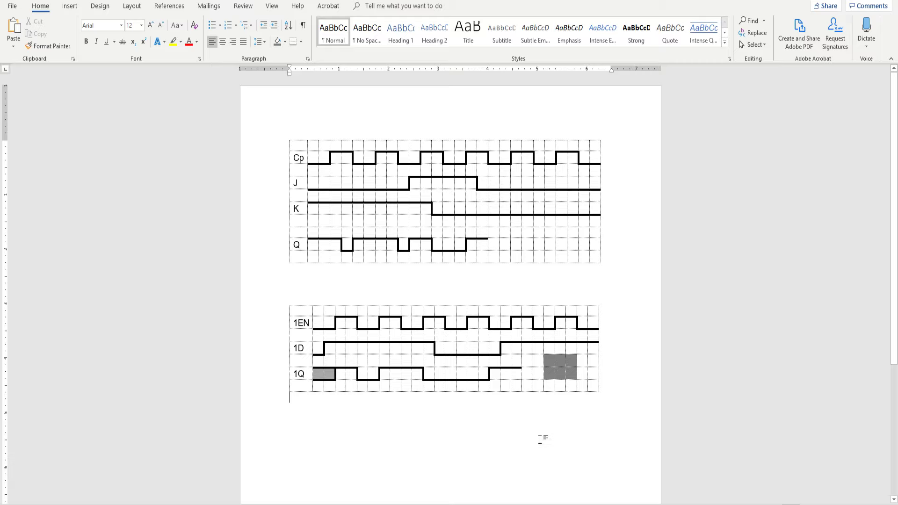